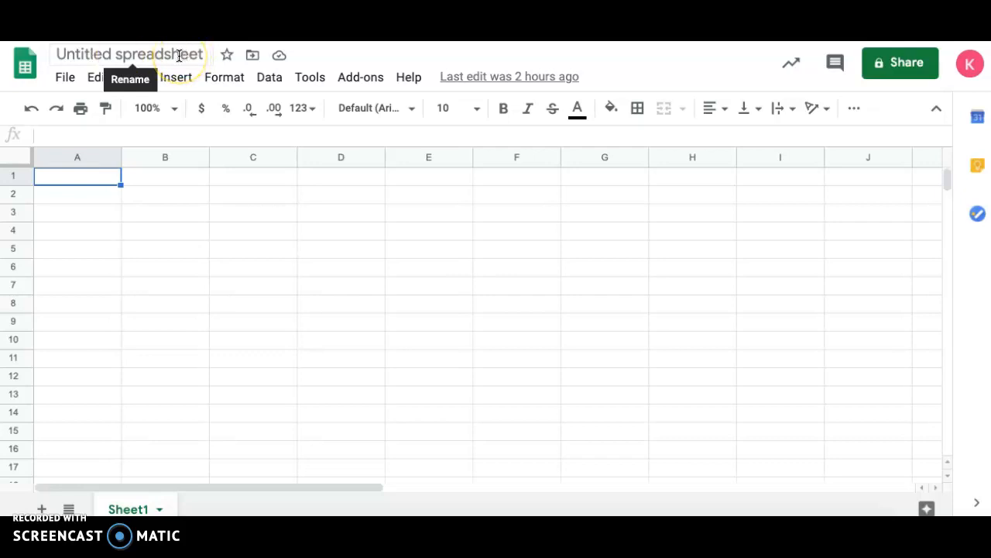
Rename the untitled spreadsheet as birthdays
type("B")
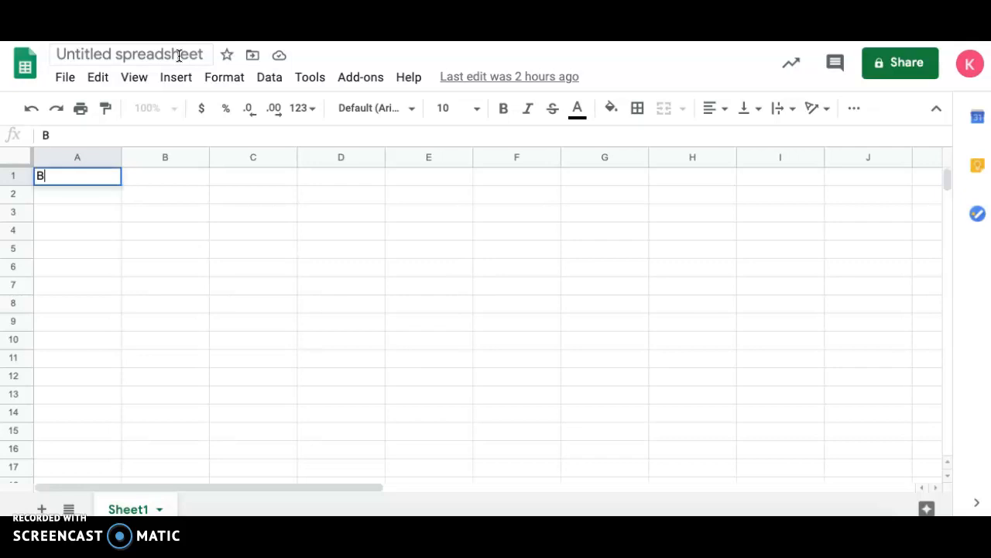
key("BackSpace")
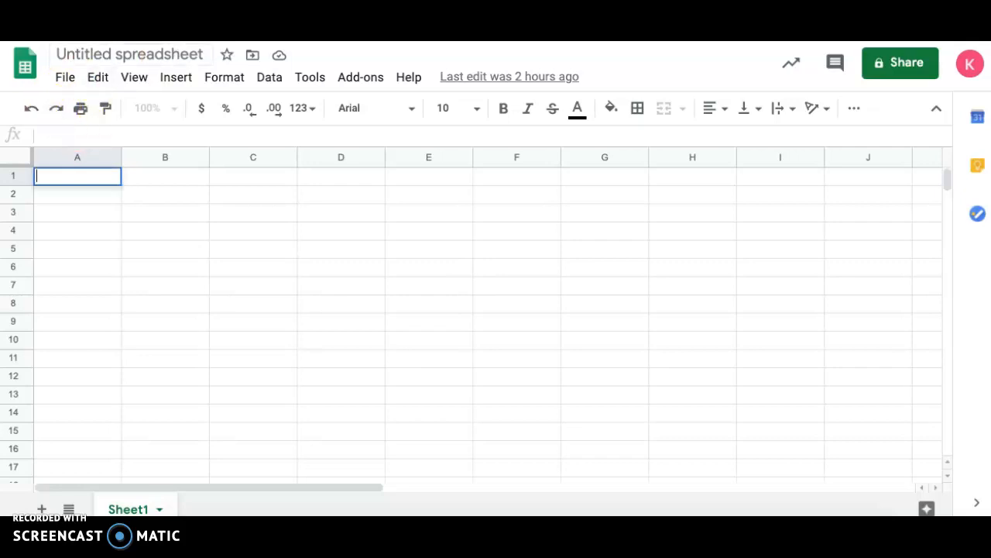
left_click(186, 53)
type("brithdays")
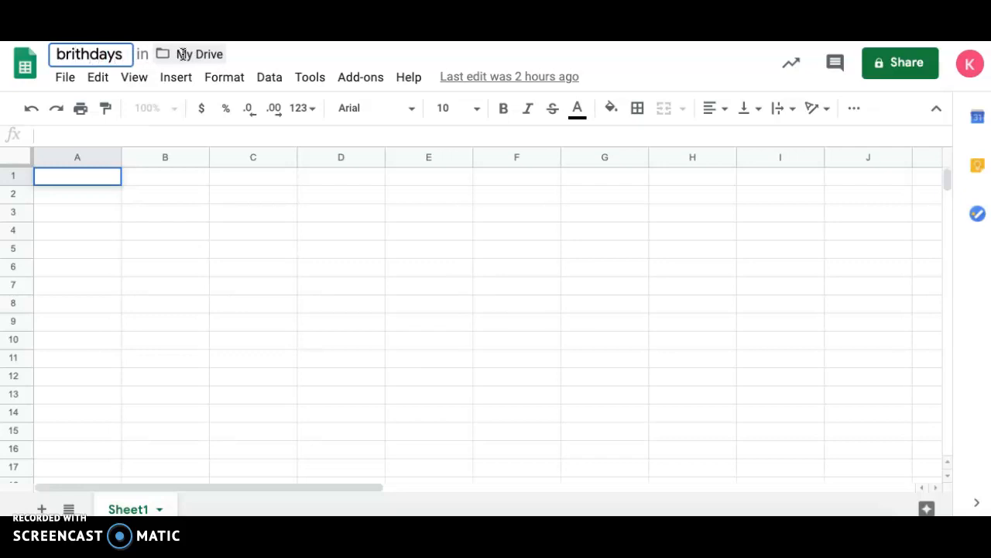
key("BackSpace")
key("BackSpace")
type("ir")
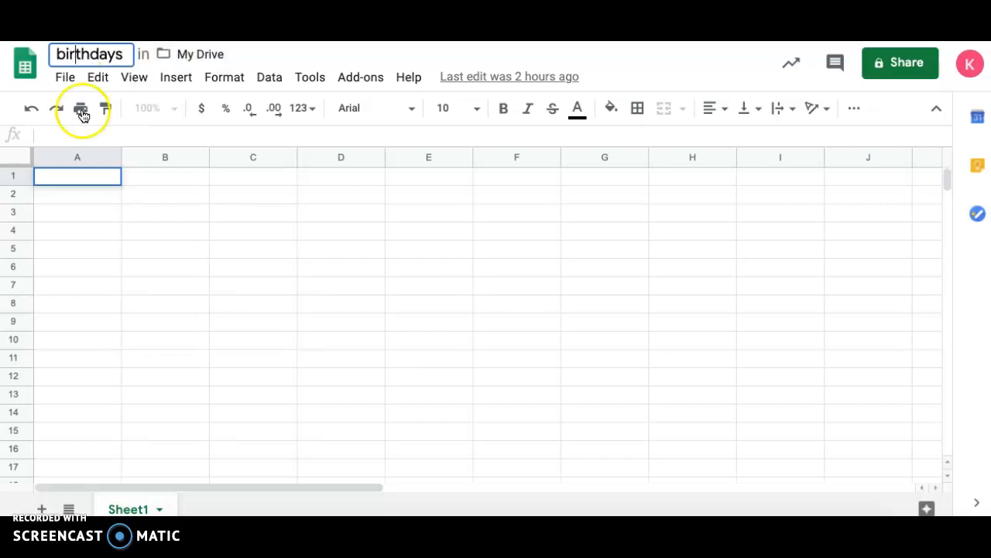
Enter the month labels jan, feb, march and april in cells A1 to A4
left_click(62, 179)
left_click(61, 179)
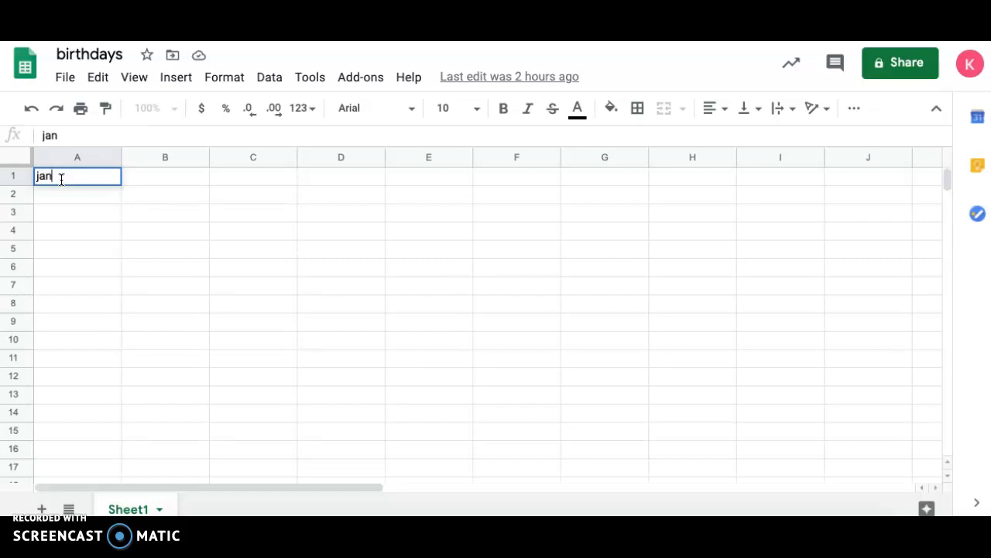
left_click(63, 196)
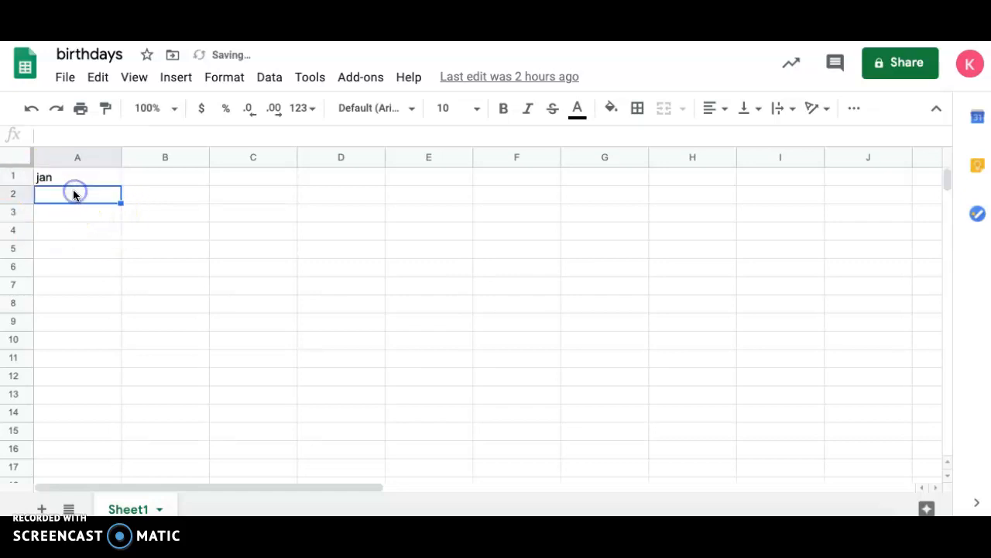
type("feb")
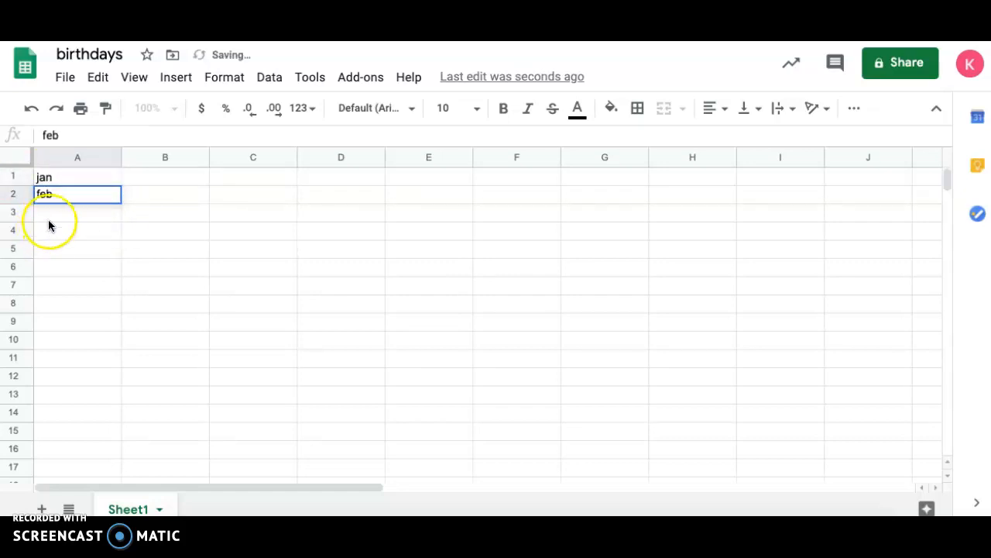
left_click(45, 216)
type("march")
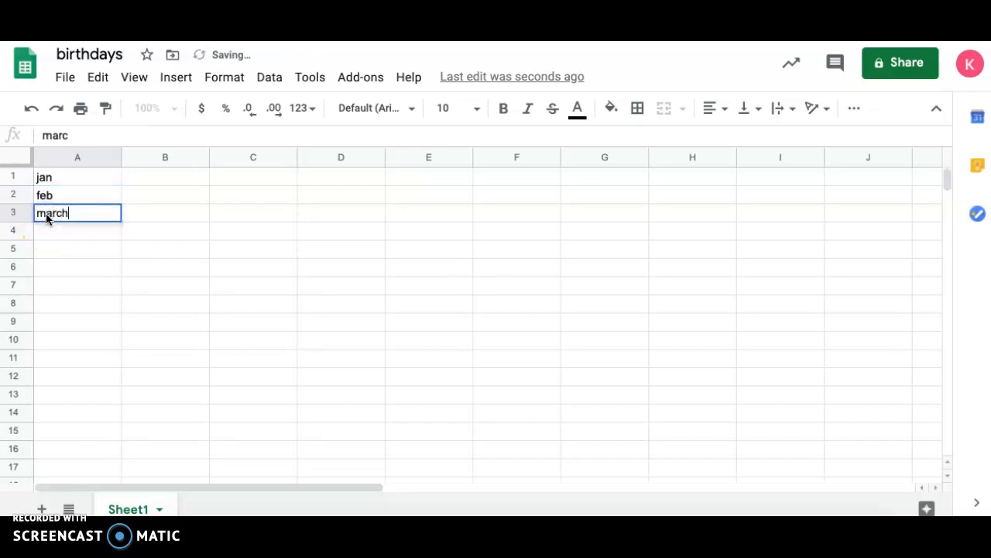
key("Return")
type("april")
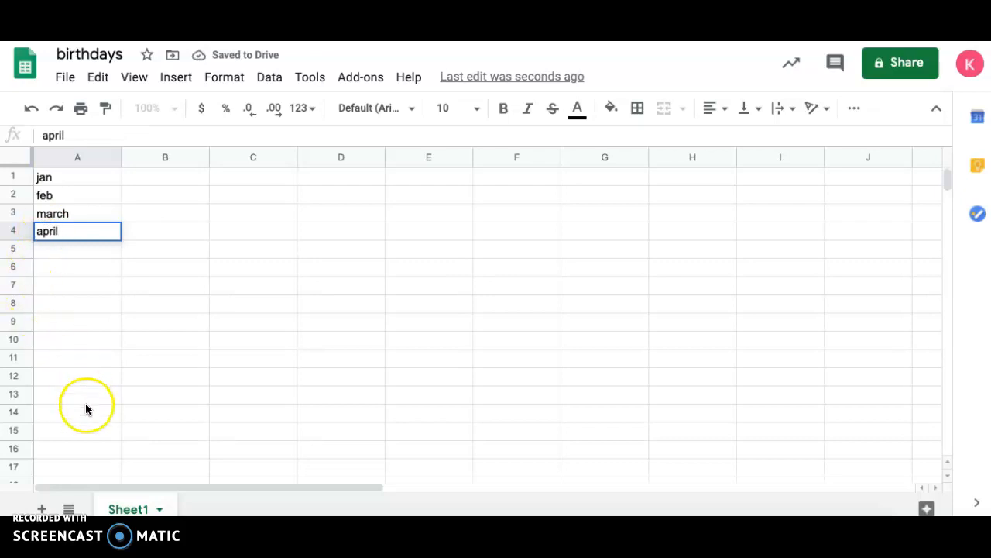
Enter the birthday counts 5, 3, 1 and 2 in cells B1 to B4 beside the months
left_click(173, 180)
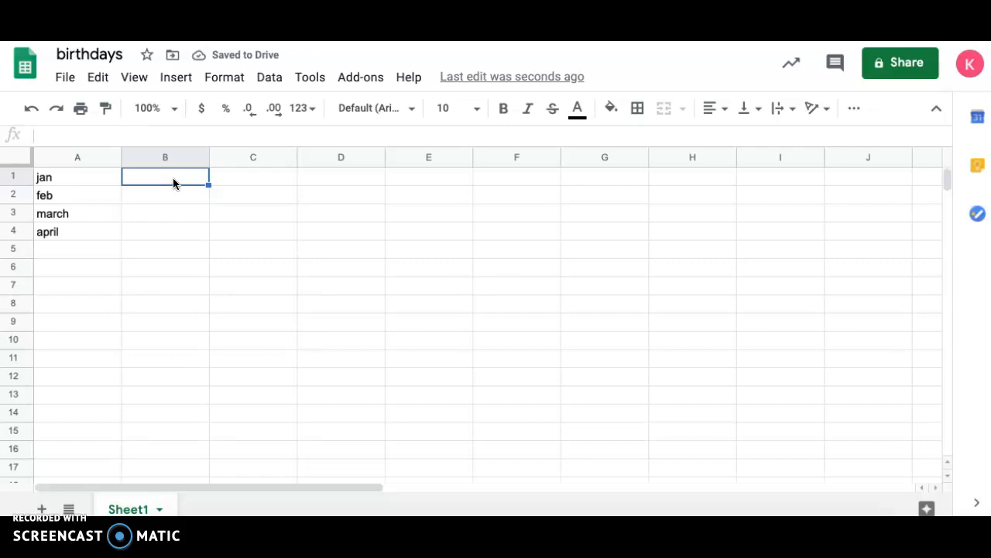
type("5")
key("Return")
type("3")
key("Return")
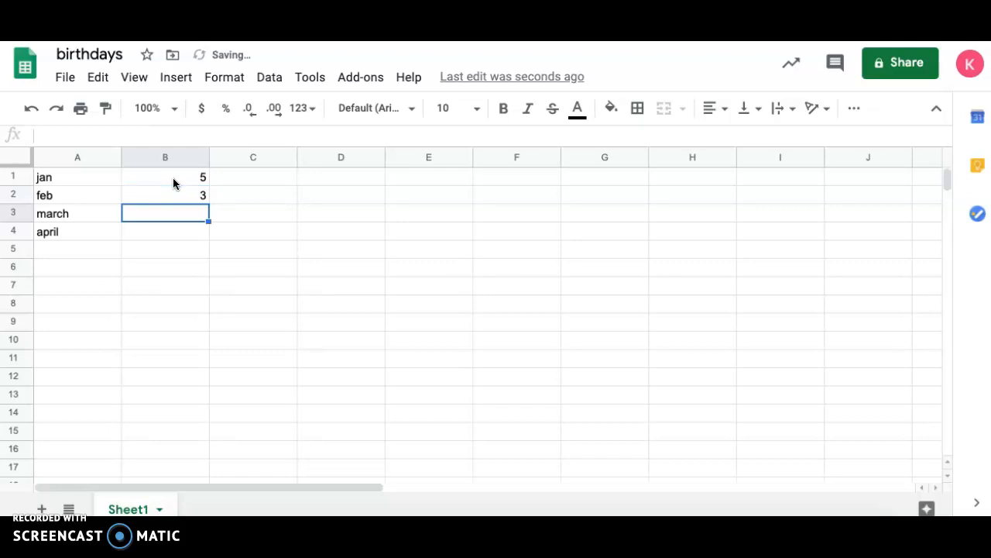
type("1")
key("Return")
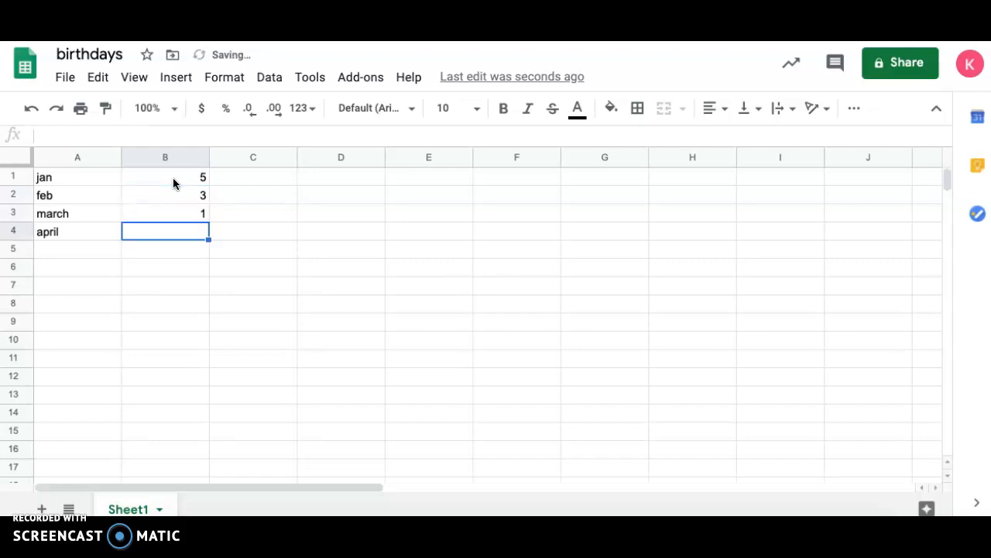
type("2")
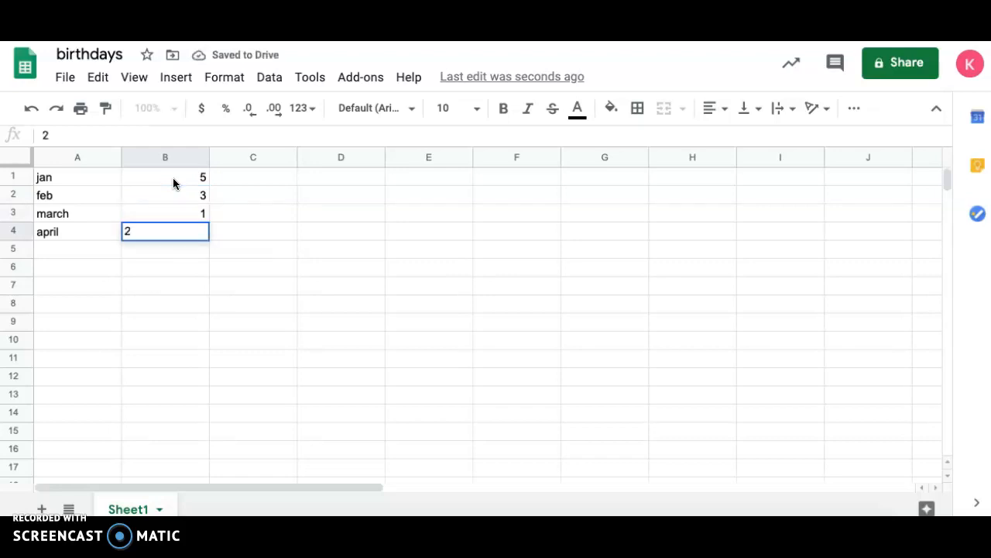
key("Return")
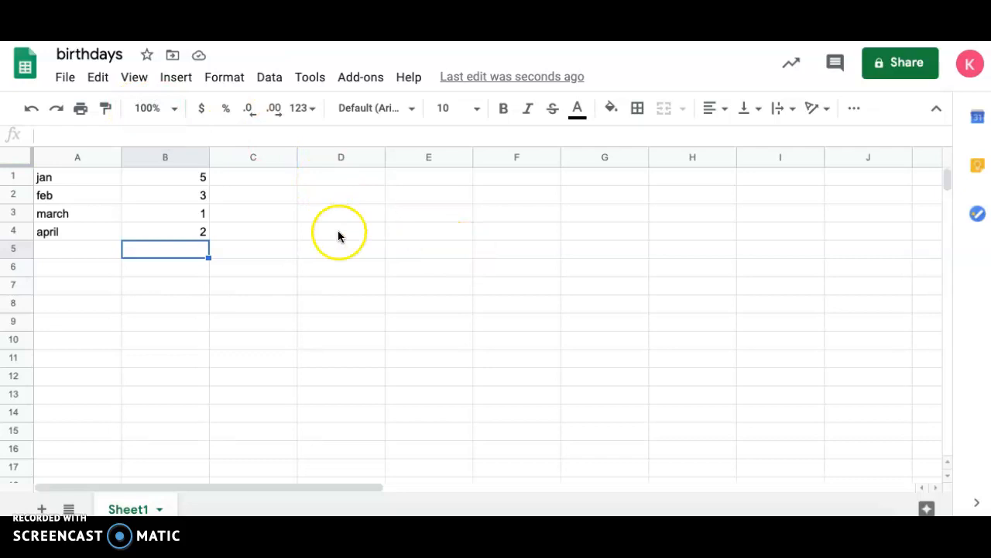
Insert a chart of the month and birthday data in A1:B4
left_click(177, 79)
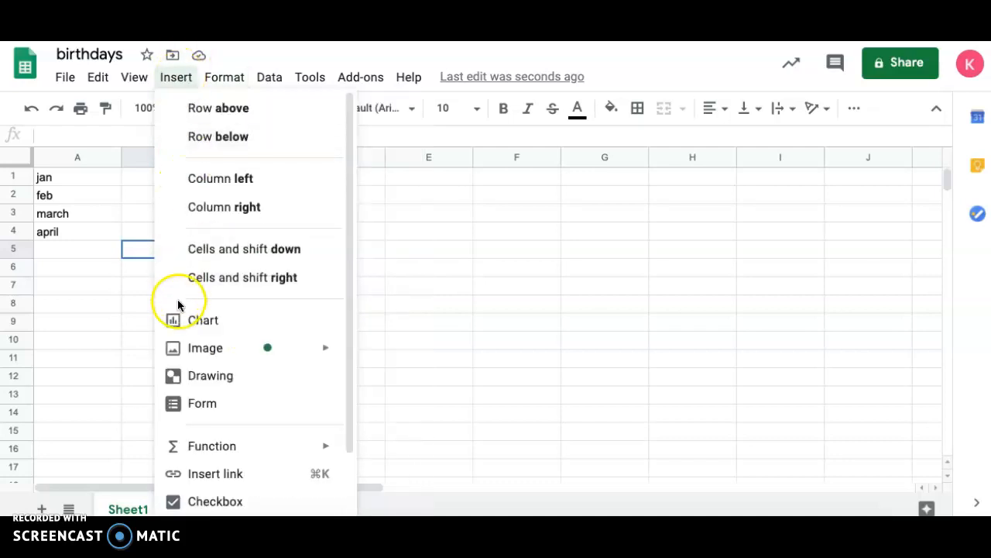
left_click(192, 321)
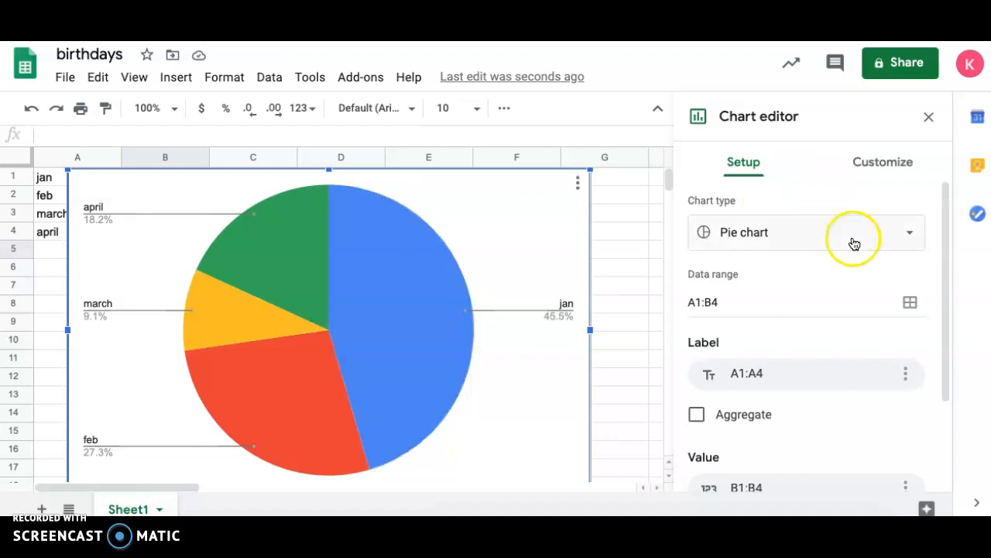
Look through the available chart types and change the pie chart to a stepped area chart
left_click(913, 237)
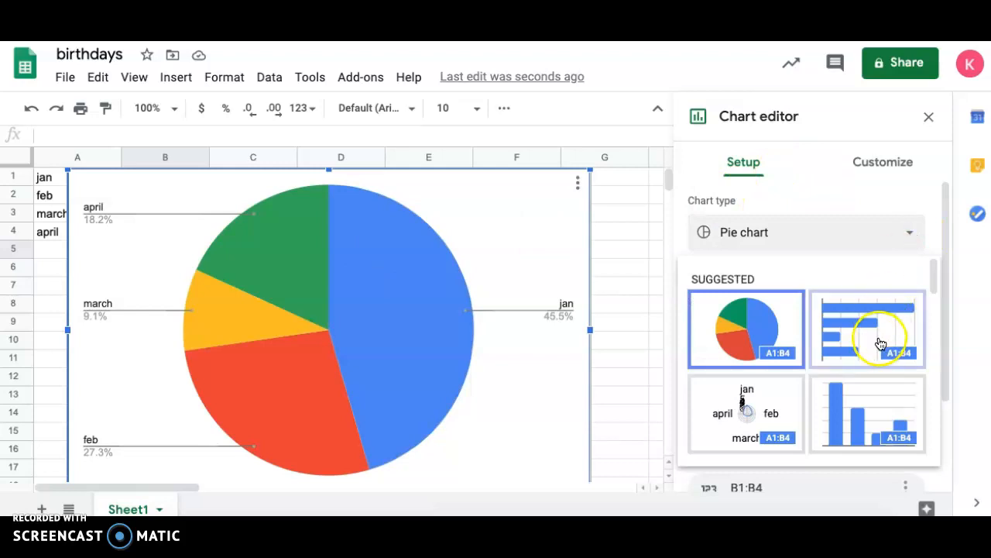
scroll(881, 343, "down", 3)
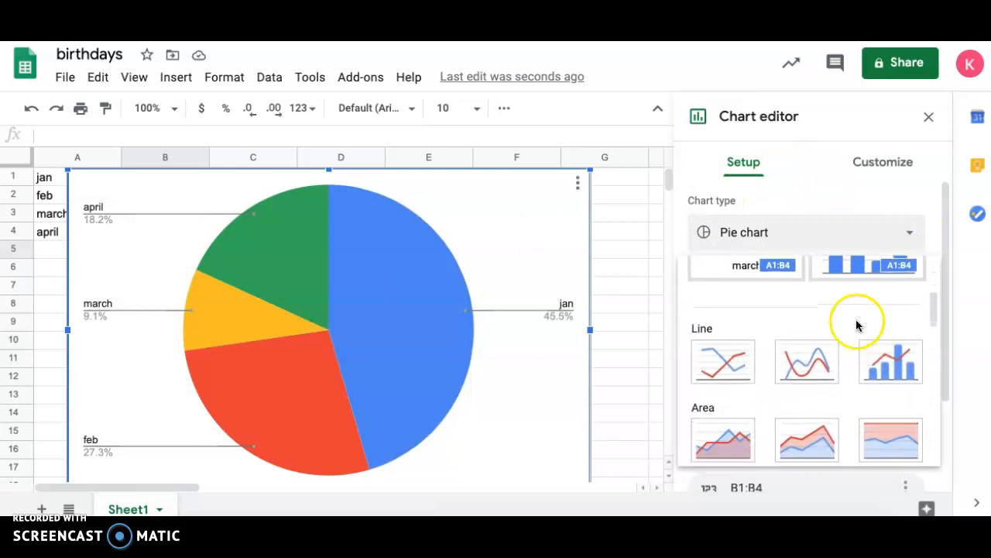
scroll(820, 293, "down", 5)
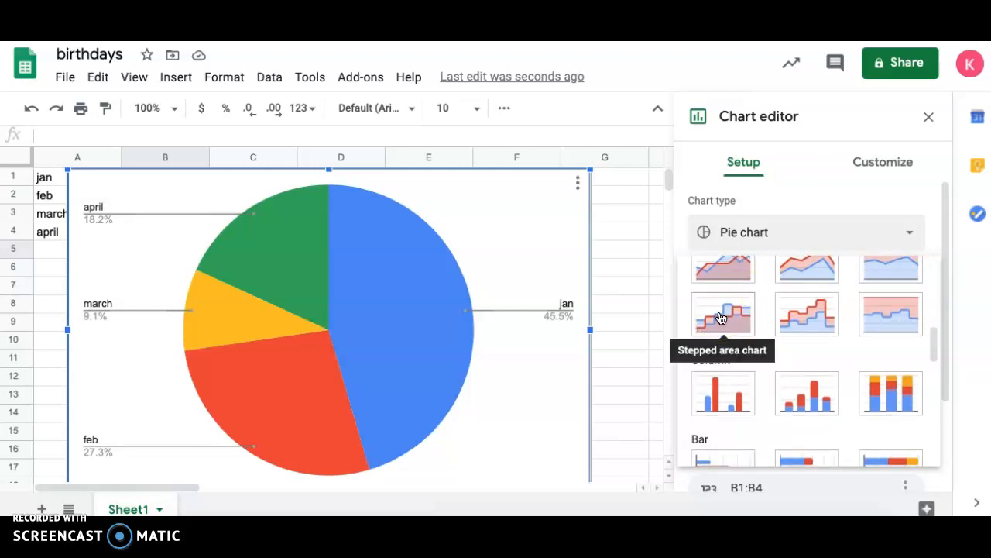
left_click(723, 324)
left_click(724, 321)
scroll(890, 361, "down", 2)
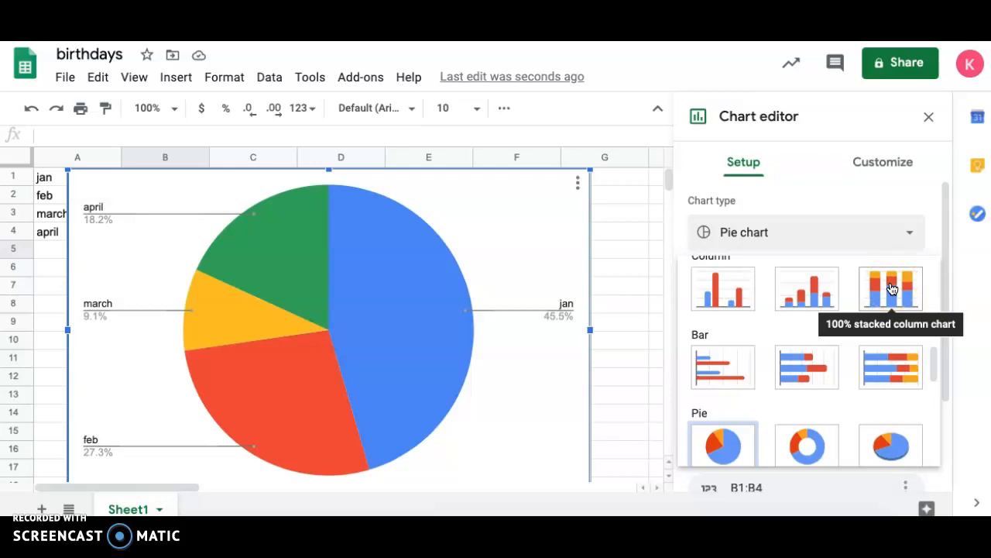
scroll(771, 382, "down", 3)
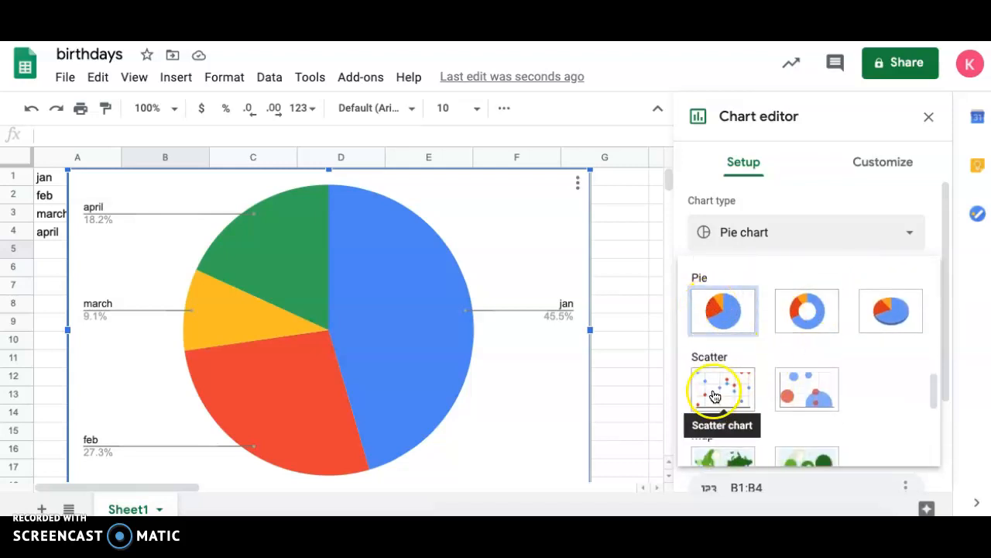
scroll(896, 381, "down", 1)
scroll(894, 376, "down", 3)
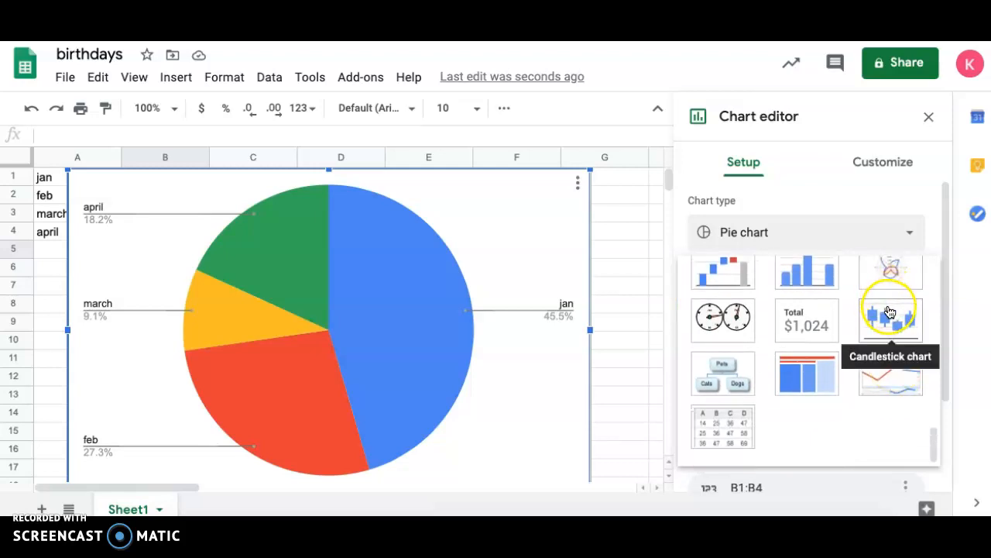
left_click(901, 324)
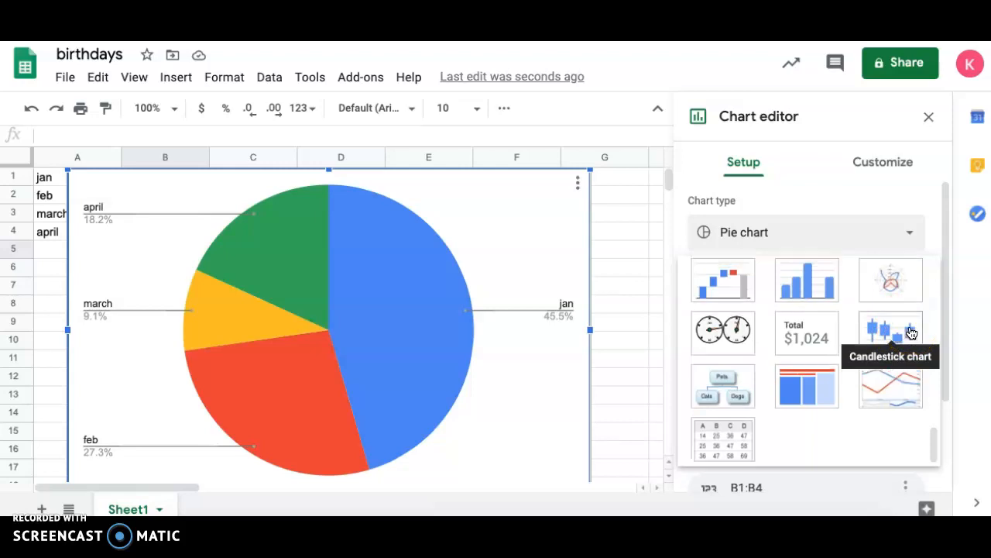
scroll(911, 331, "up", 5)
scroll(843, 267, "up", 5)
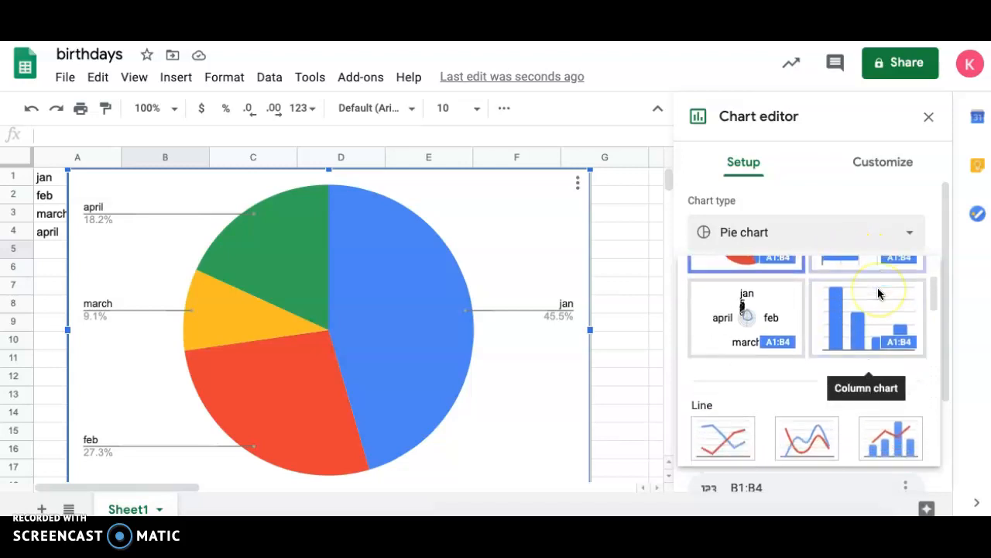
scroll(878, 290, "down", 5)
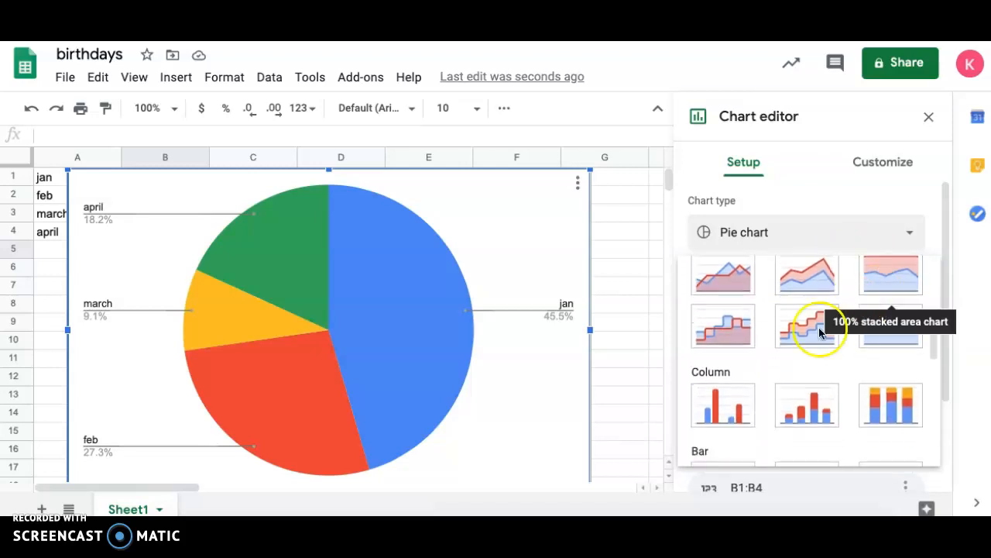
left_click(719, 328)
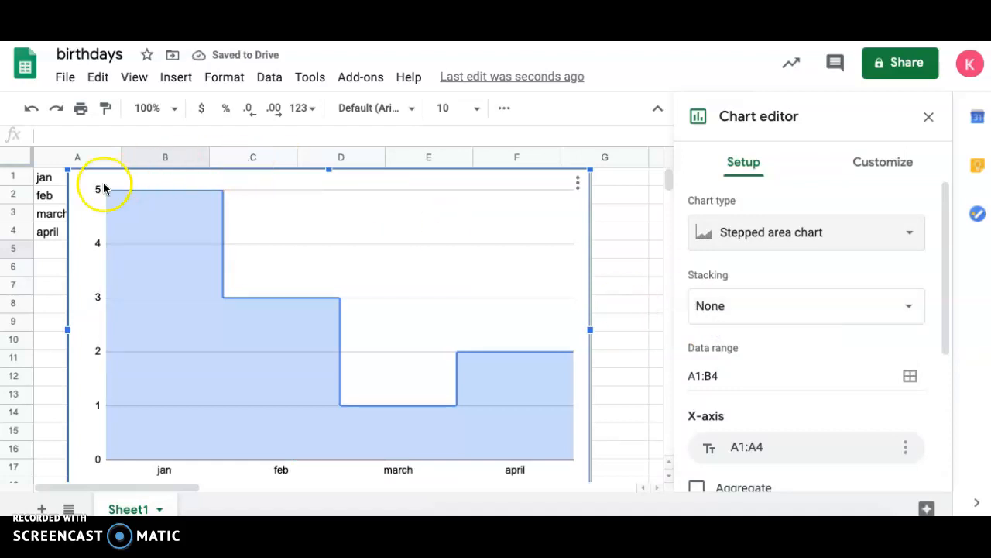
Shrink the chart and move it beside the data so that columns A and B are uncovered
left_click_drag(66, 169, 215, 276)
left_click_drag(423, 311, 456, 249)
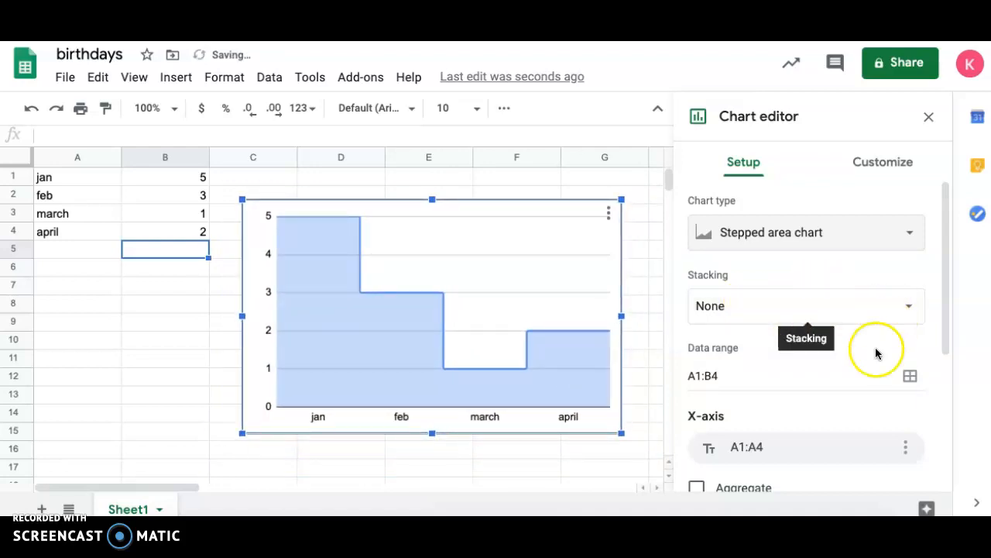
Examine the chart's setup, comparing its data range, X-axis and series ranges with the month labels in column A
scroll(863, 327, "down", 3)
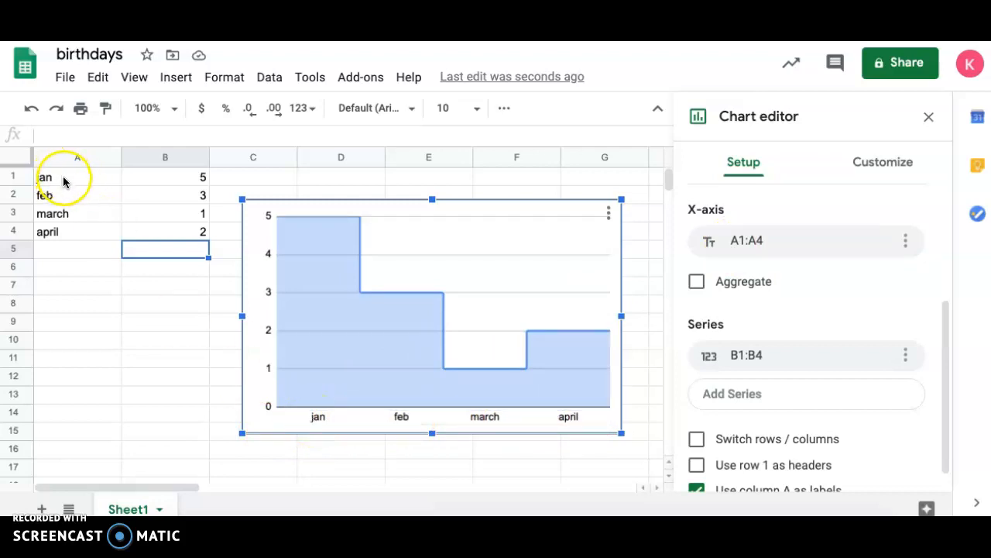
left_click_drag(73, 173, 72, 240)
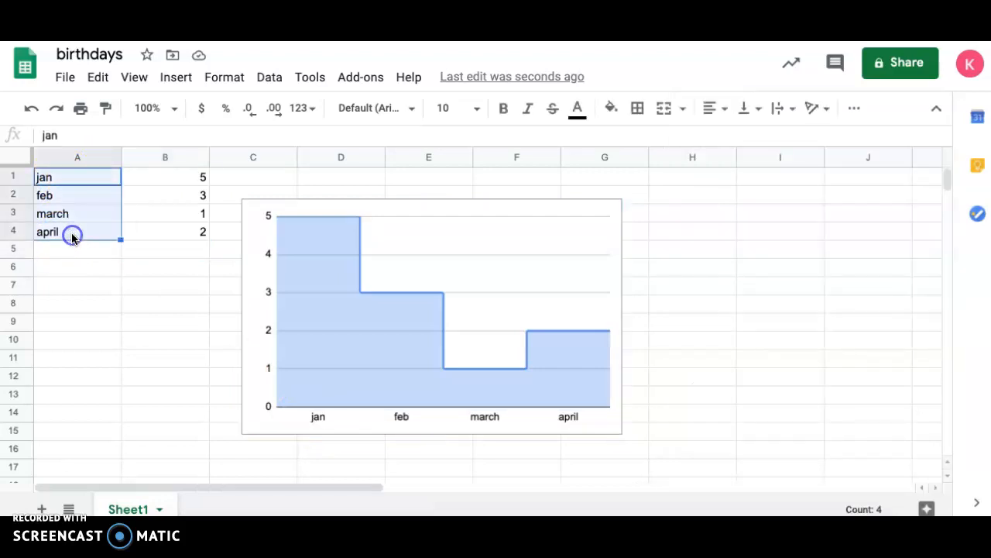
left_click(506, 285)
double_click(493, 287)
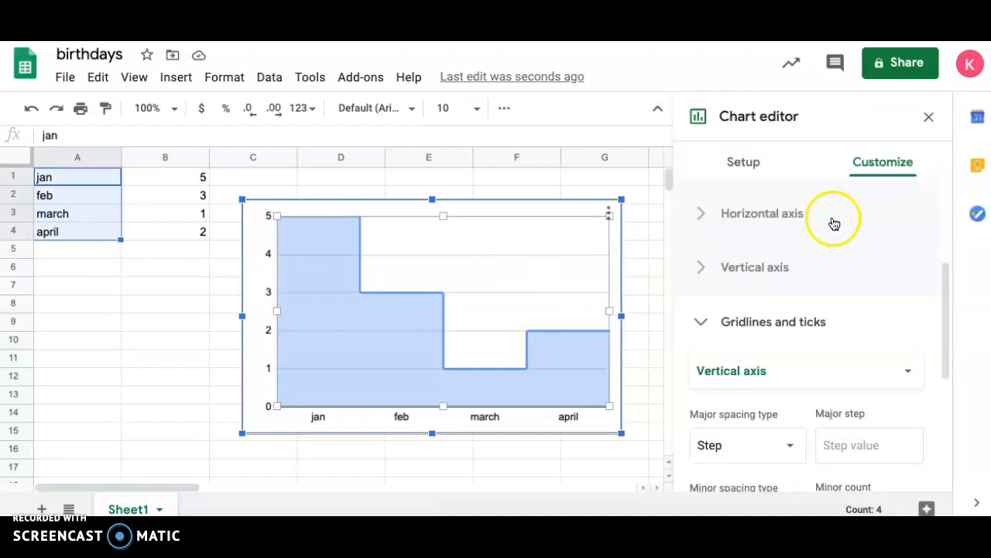
scroll(836, 256, "up", 3)
left_click(746, 163)
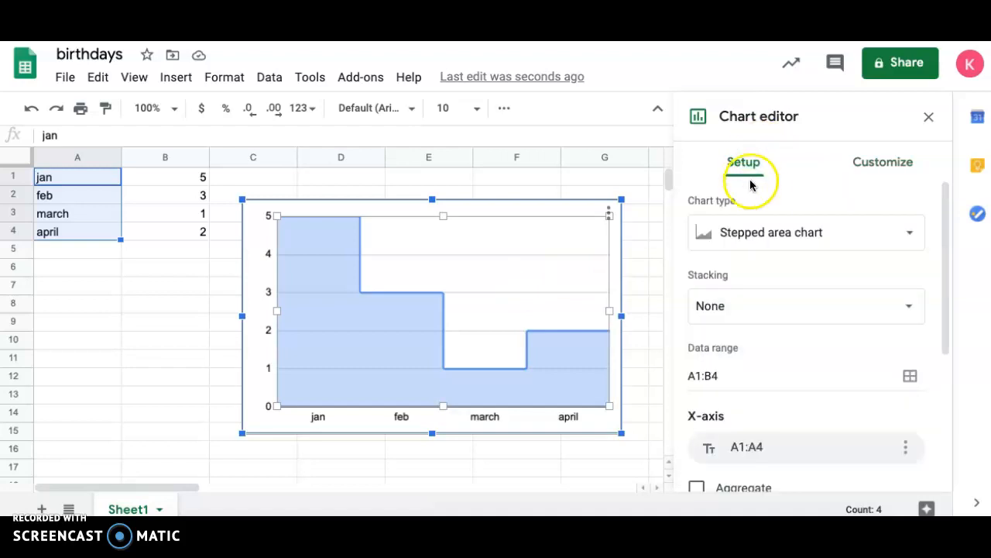
scroll(822, 314, "down", 3)
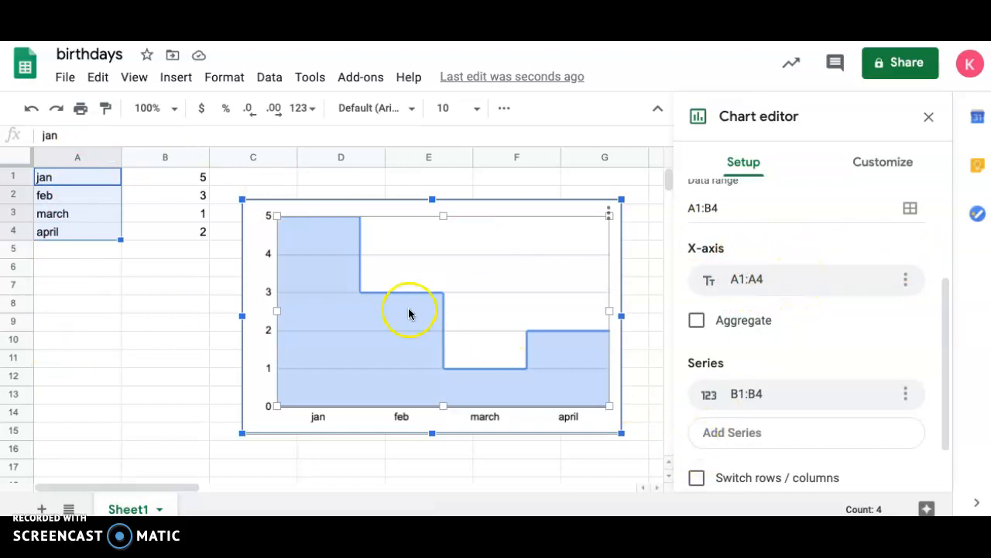
scroll(751, 425, "down", 2)
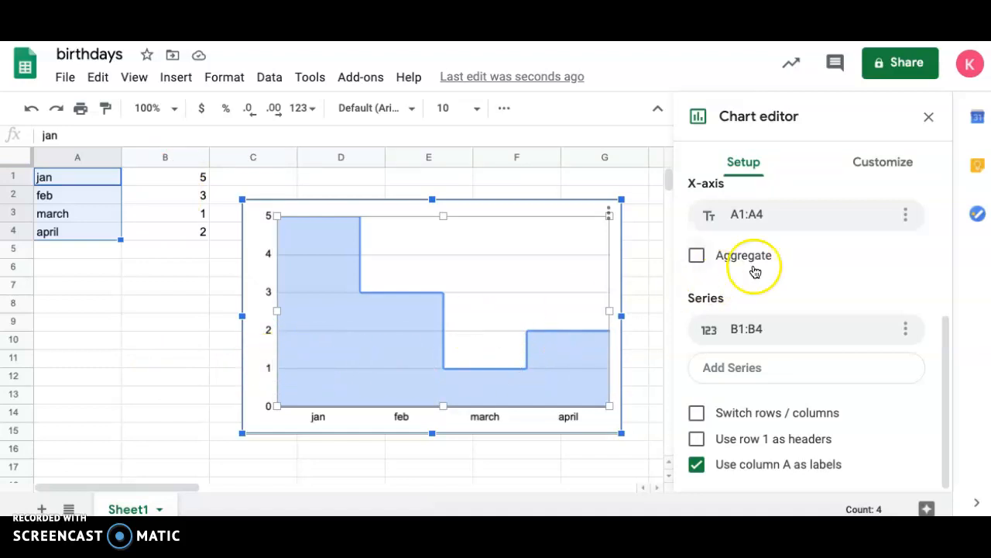
scroll(755, 272, "up", 3)
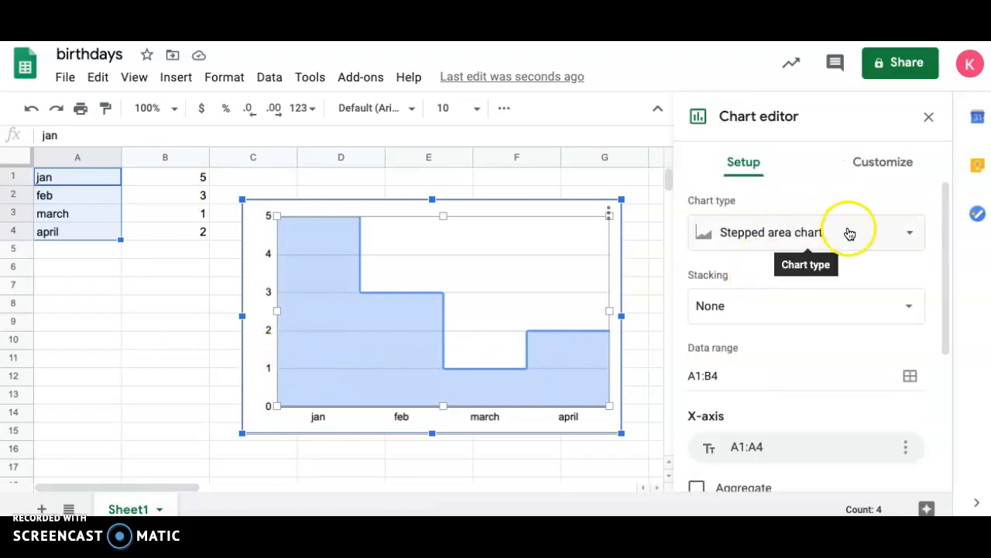
left_click(913, 235)
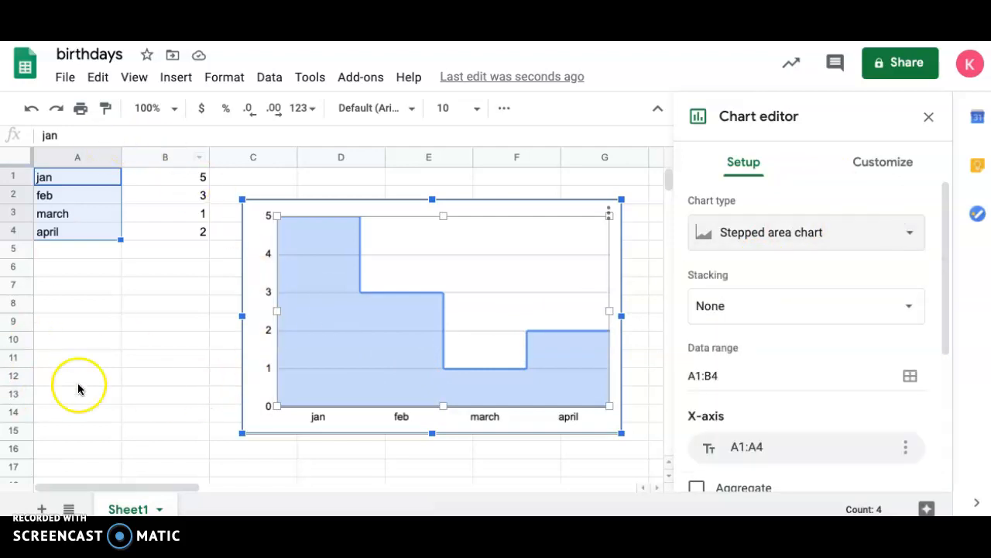
left_click(174, 77)
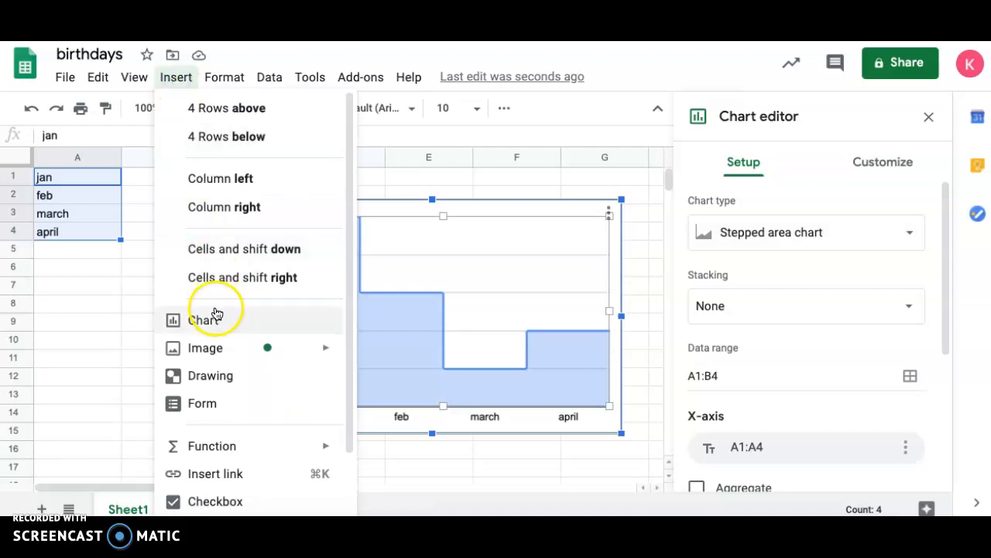